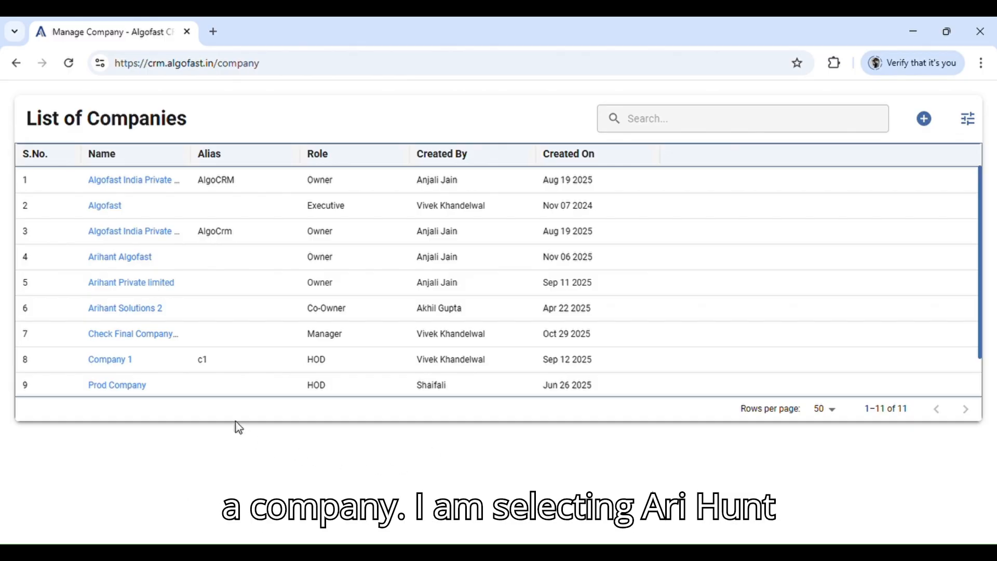
Open the company Arihant Private limited and go to its list of tasks under Workflows
left_click(170, 289)
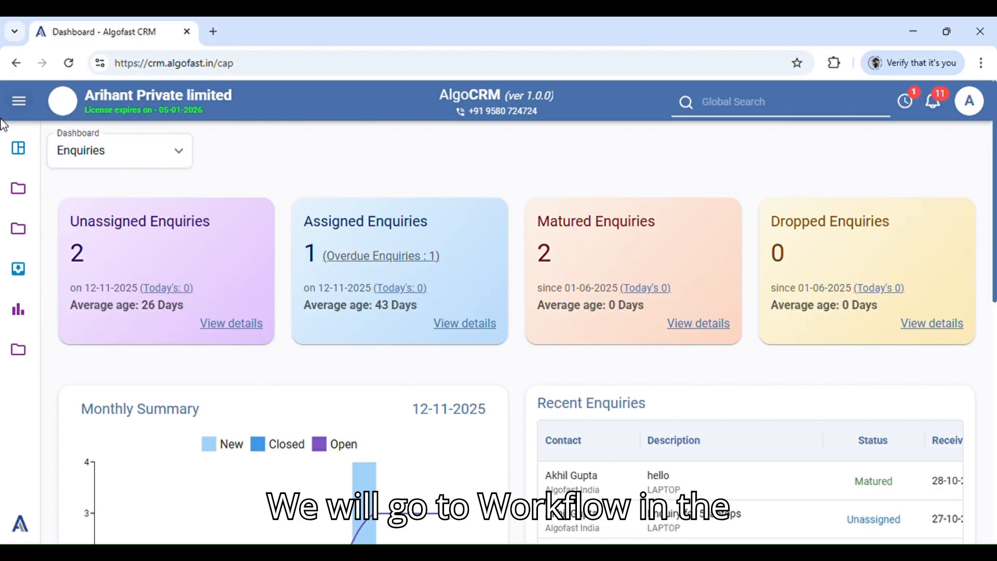
left_click(20, 193)
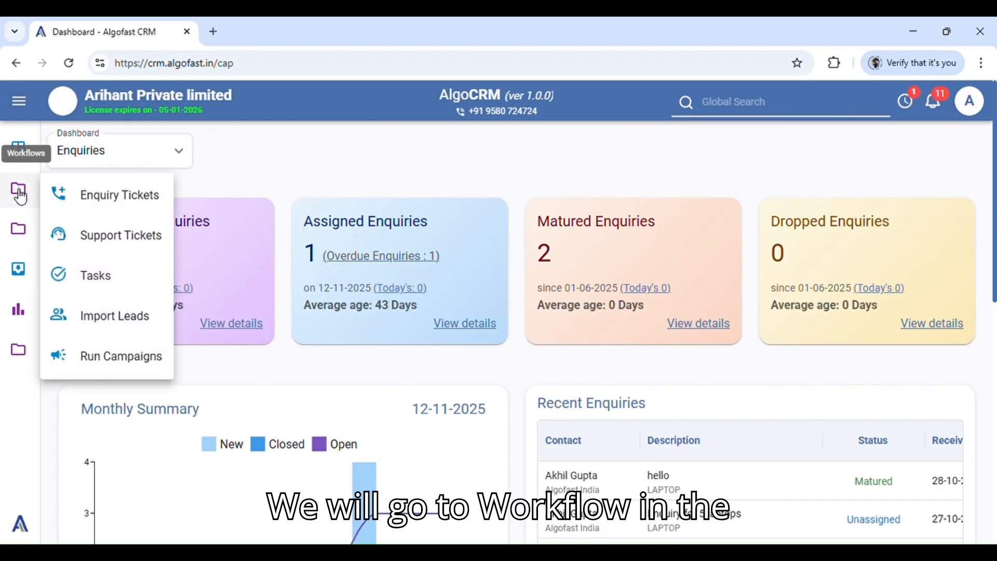
left_click(95, 278)
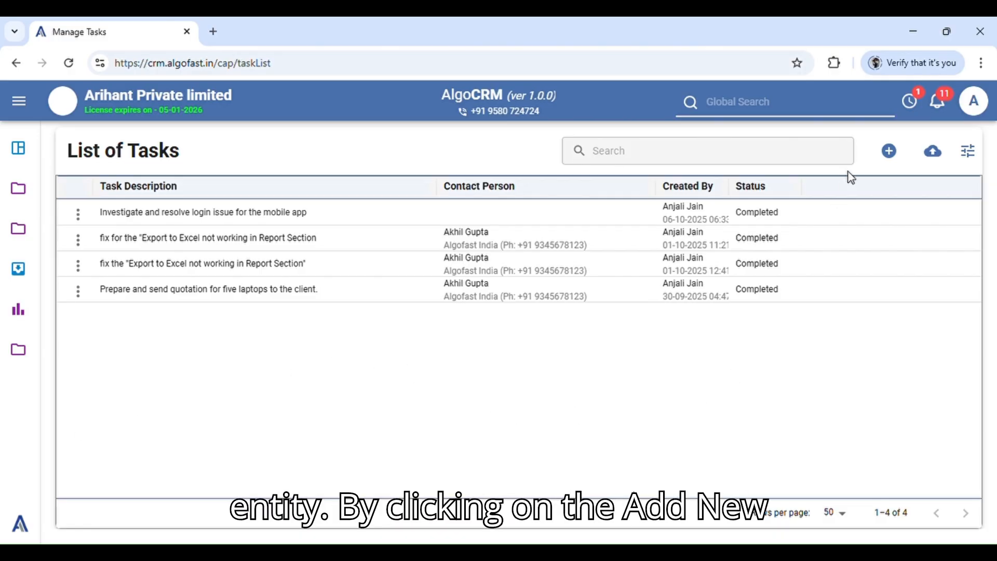
Start a new task with the description "Investigate and resolve login issue for the mobile app."
left_click(900, 155)
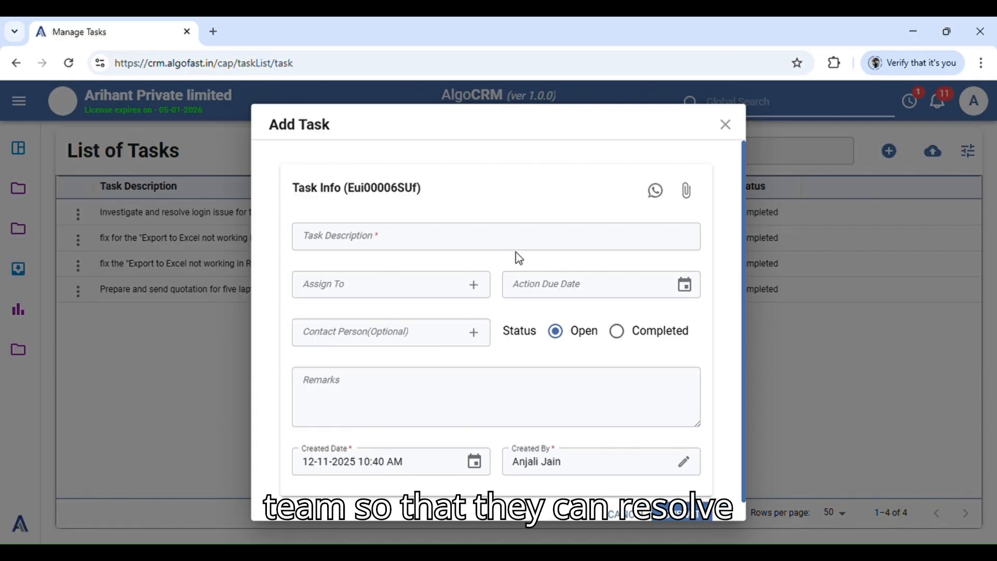
left_click(460, 237)
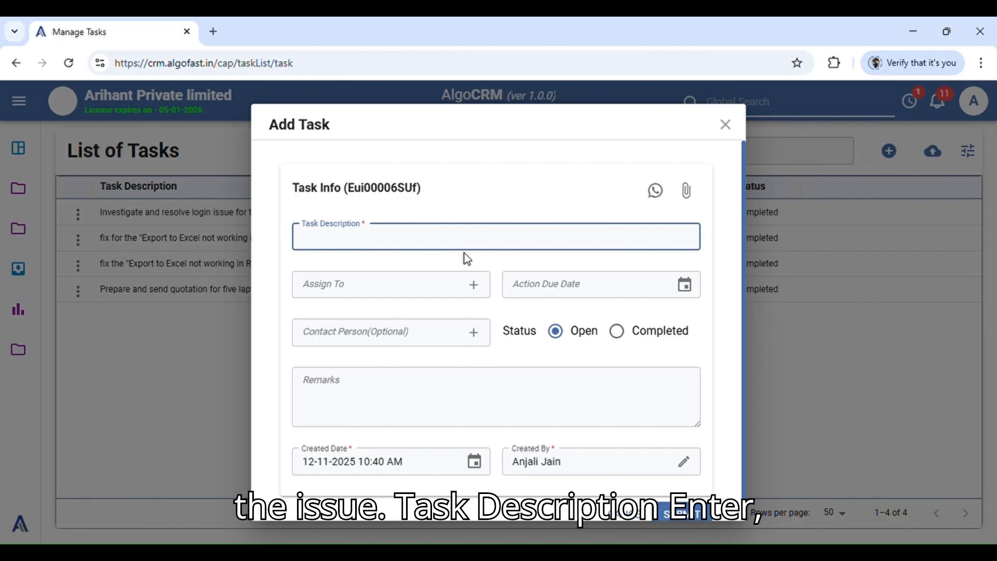
type("Investigate and resolve login issue for the mobile app.\"")
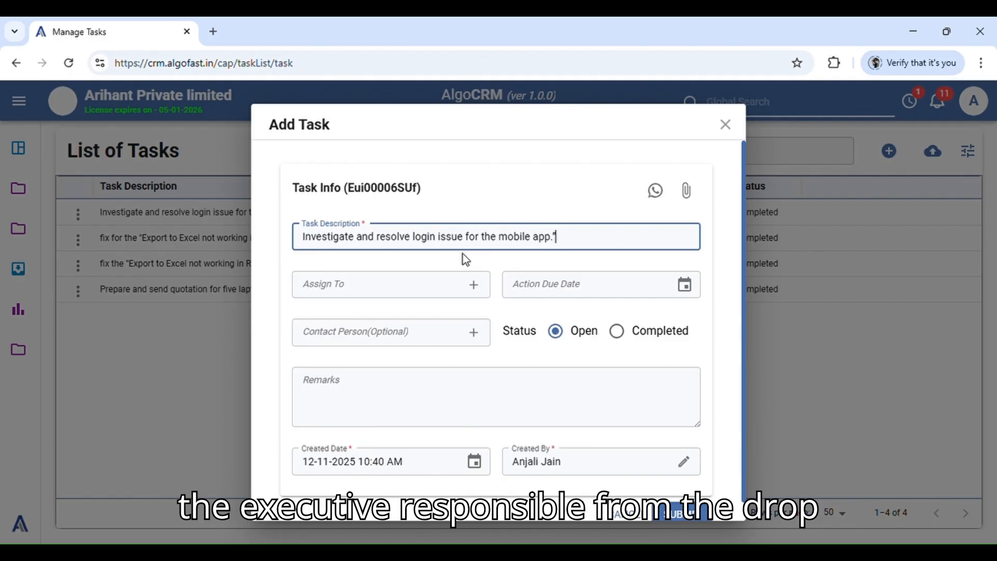
left_click(395, 290)
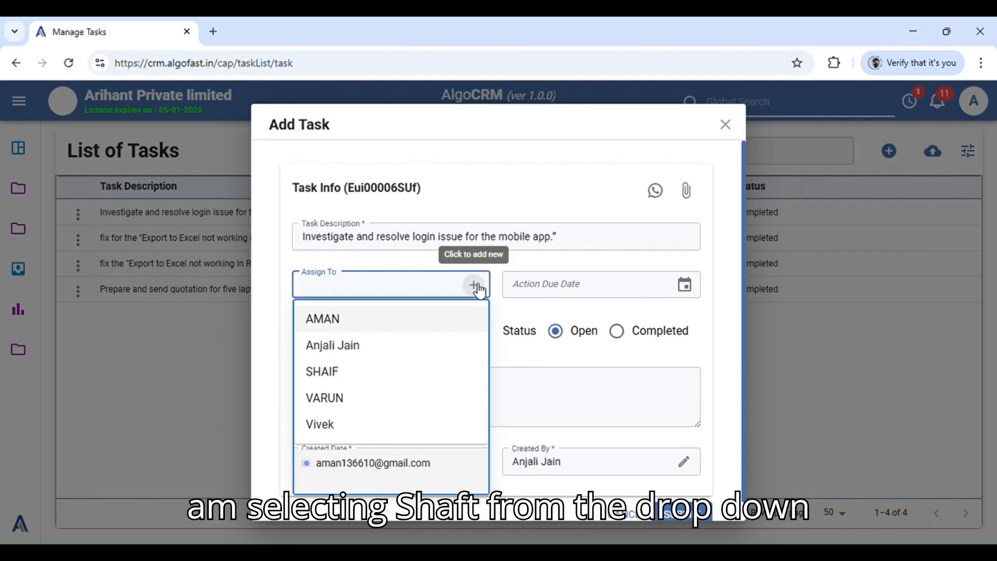
left_click(357, 372)
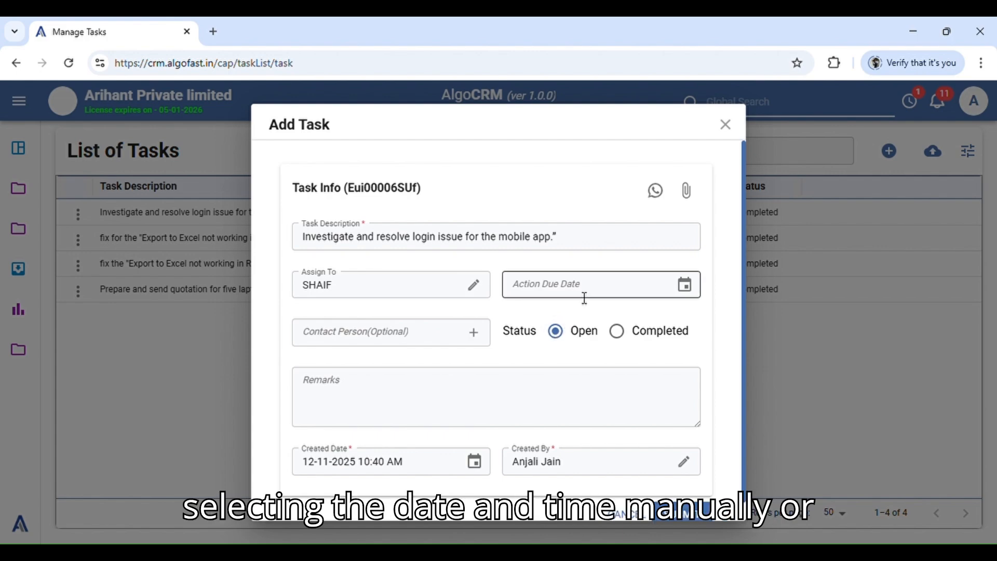
left_click(686, 286)
left_click(320, 337)
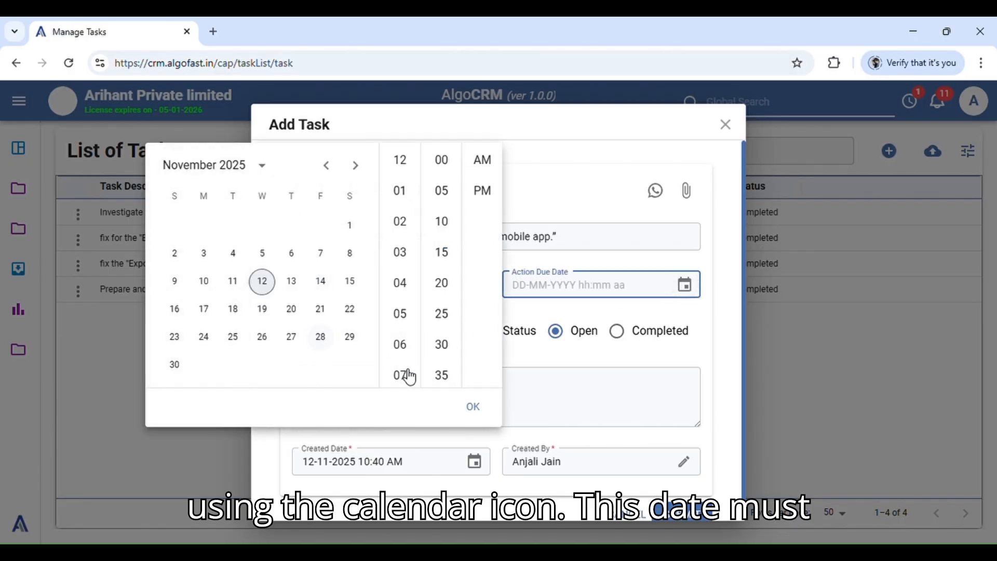
left_click(473, 406)
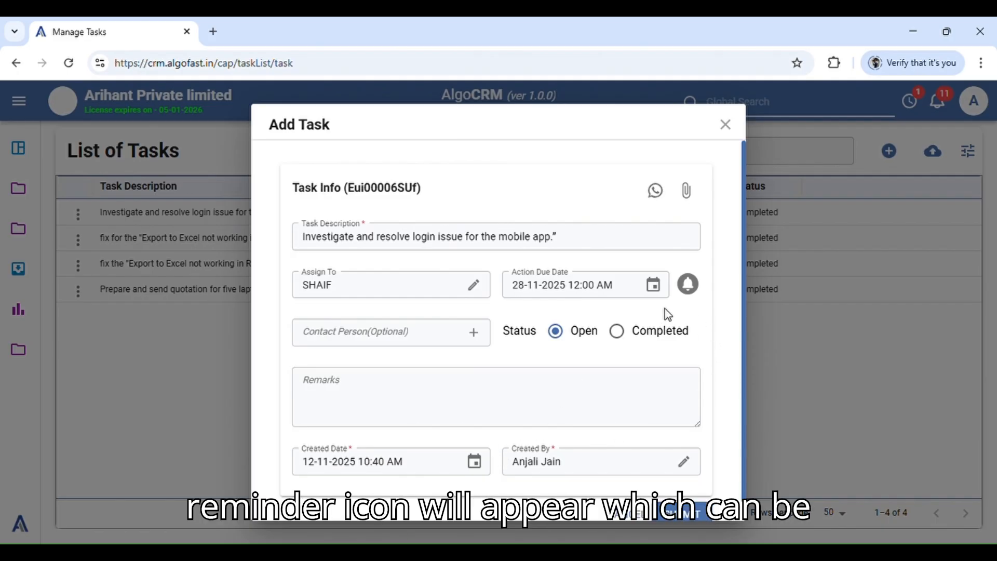
mouse_move(692, 288)
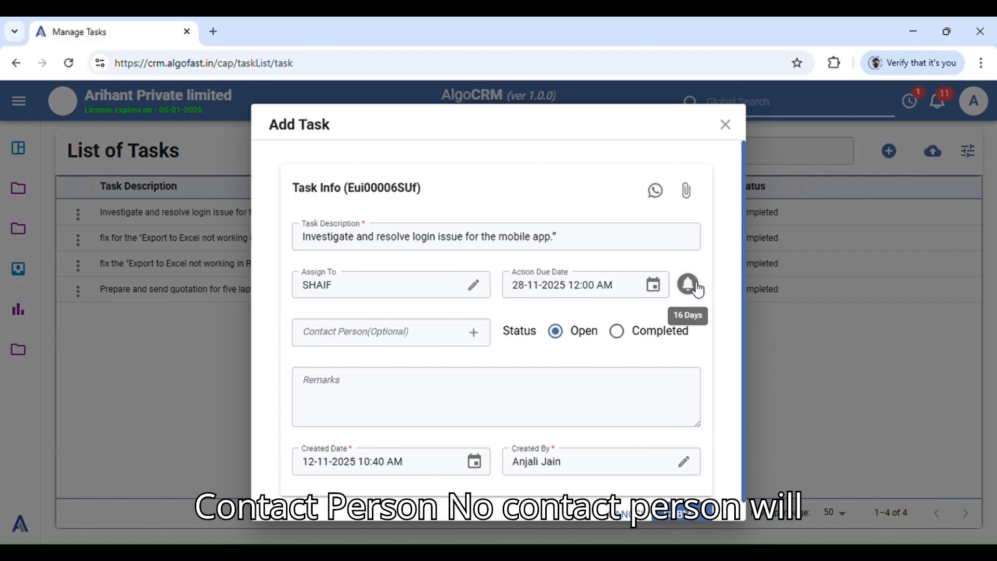
Leave the optional contact person empty and enter the remark "Reviews and fix issues"
left_click(420, 338)
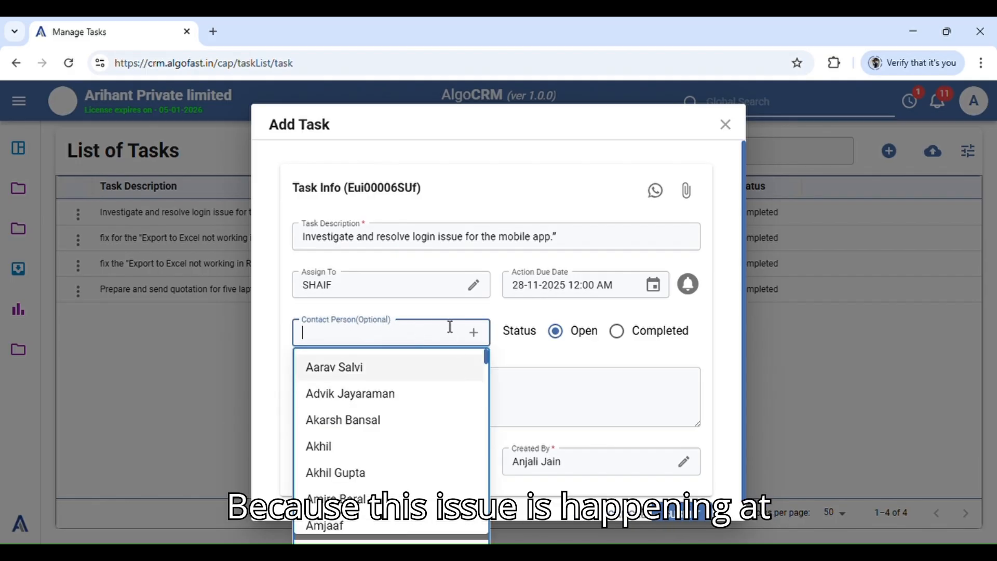
left_click(438, 310)
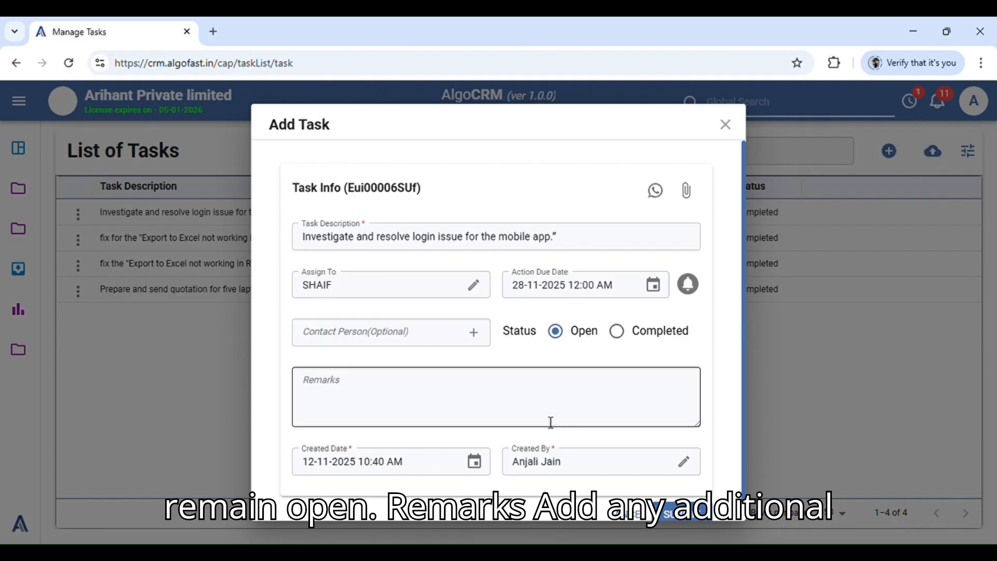
left_click(510, 400)
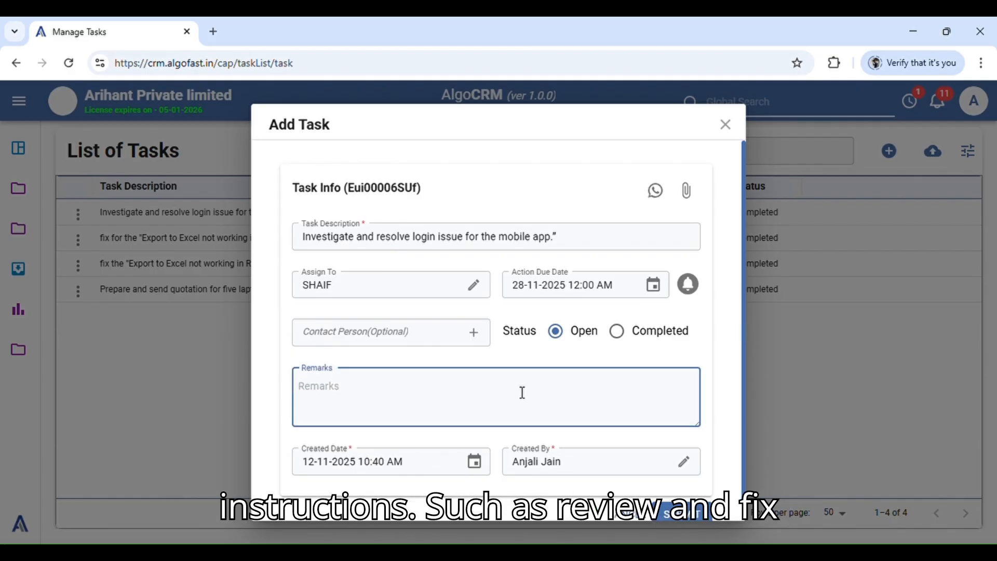
type("R")
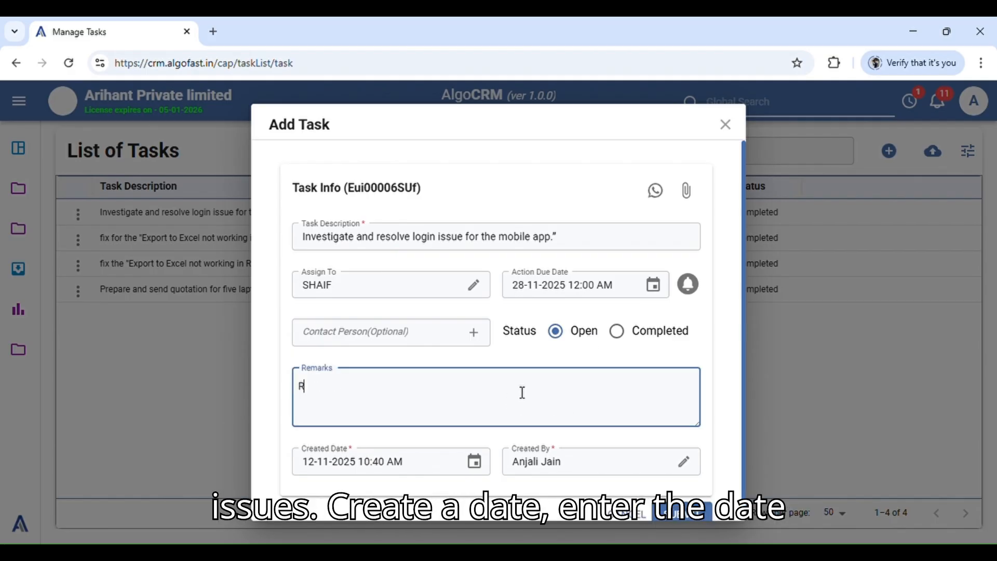
type("eviews ")
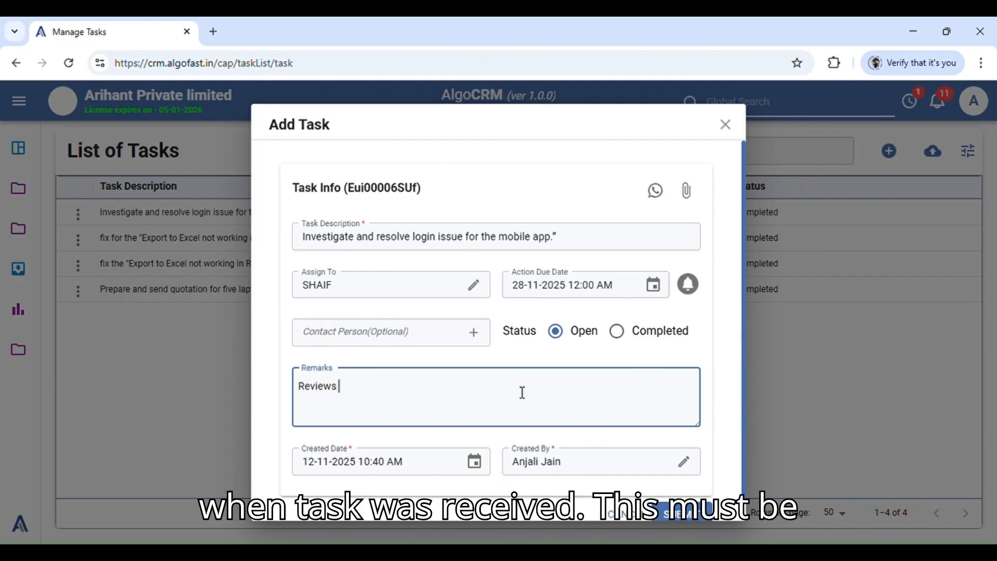
type("and fix issues")
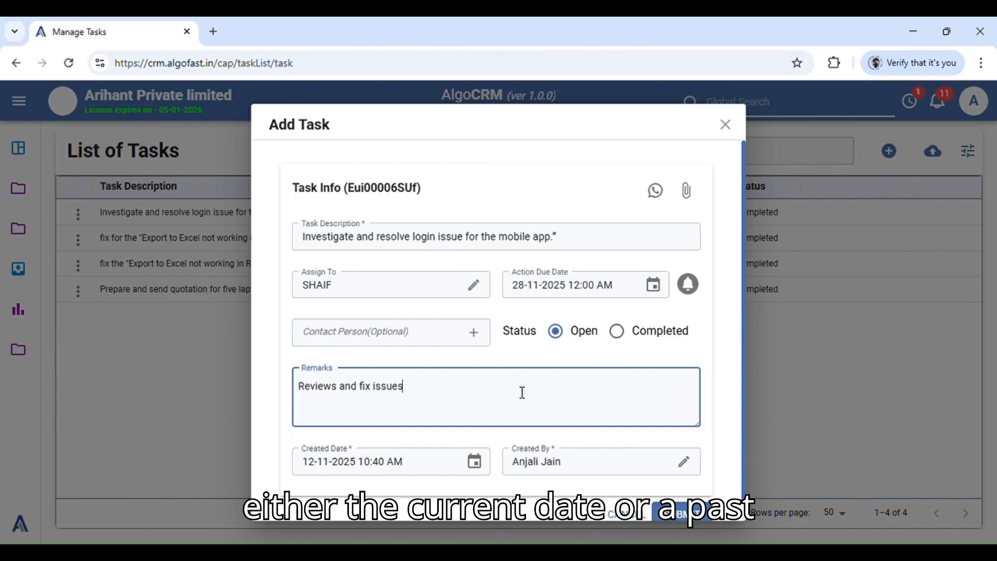
Reselect the second listed user as the task's creator, submit the task and close the form
left_click(390, 491)
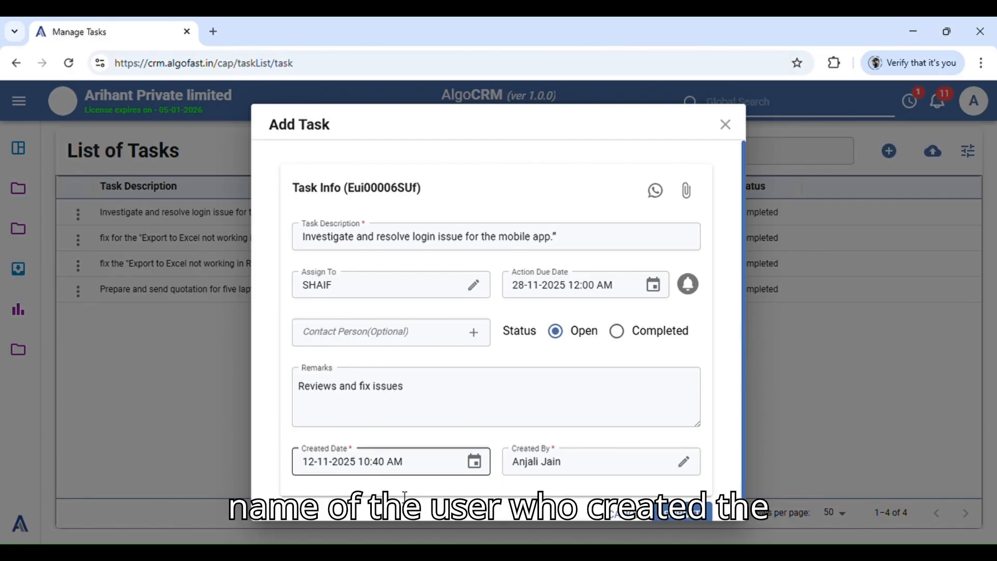
left_click(581, 477)
key("BackSpace")
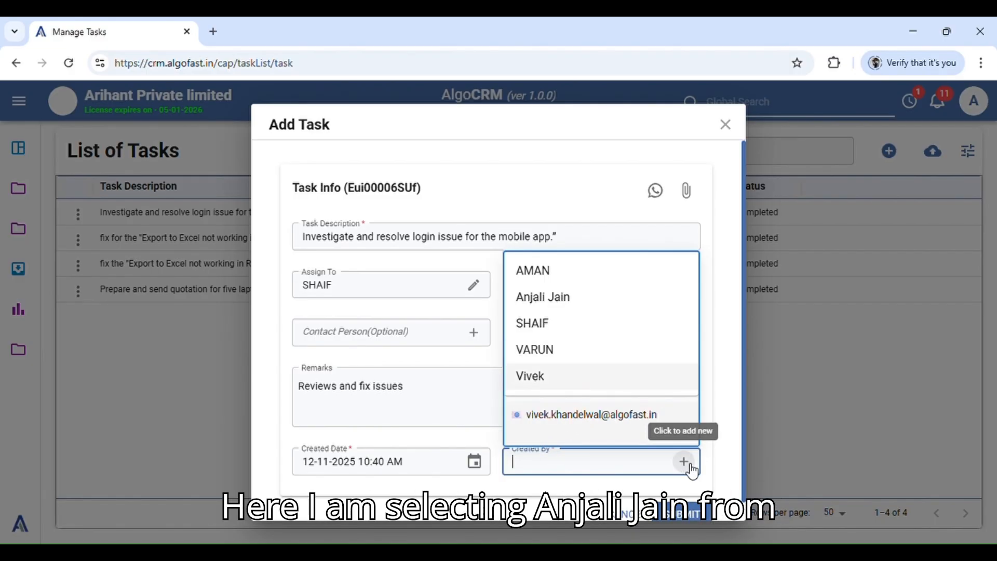
left_click(589, 302)
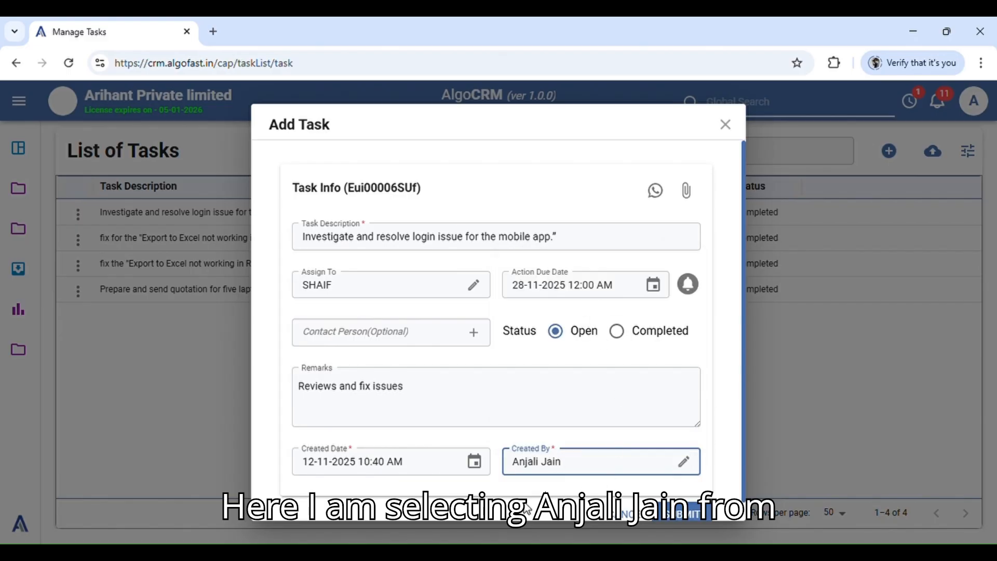
left_click(569, 482)
scroll(569, 482, "down", 1)
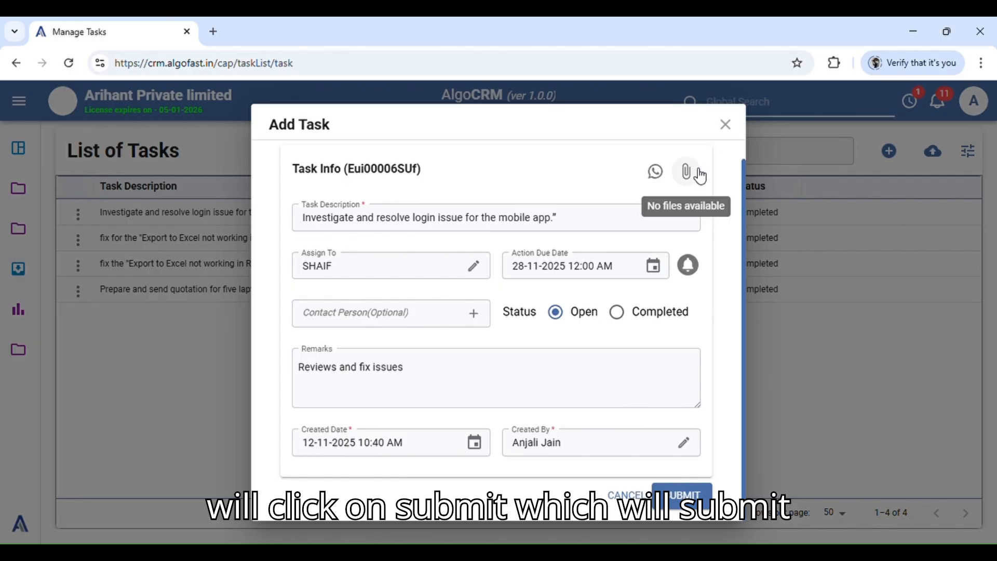
left_click(698, 497)
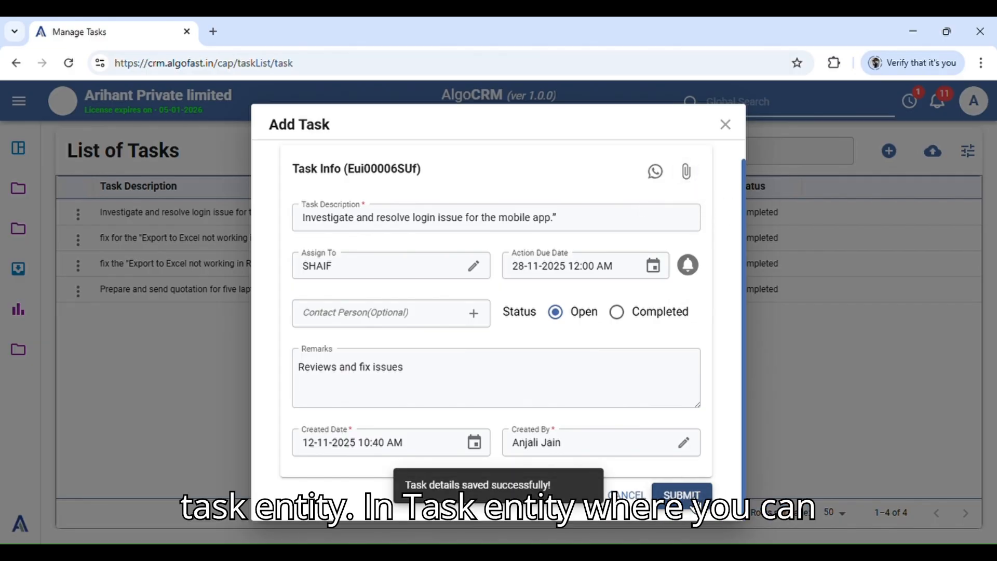
left_click(726, 125)
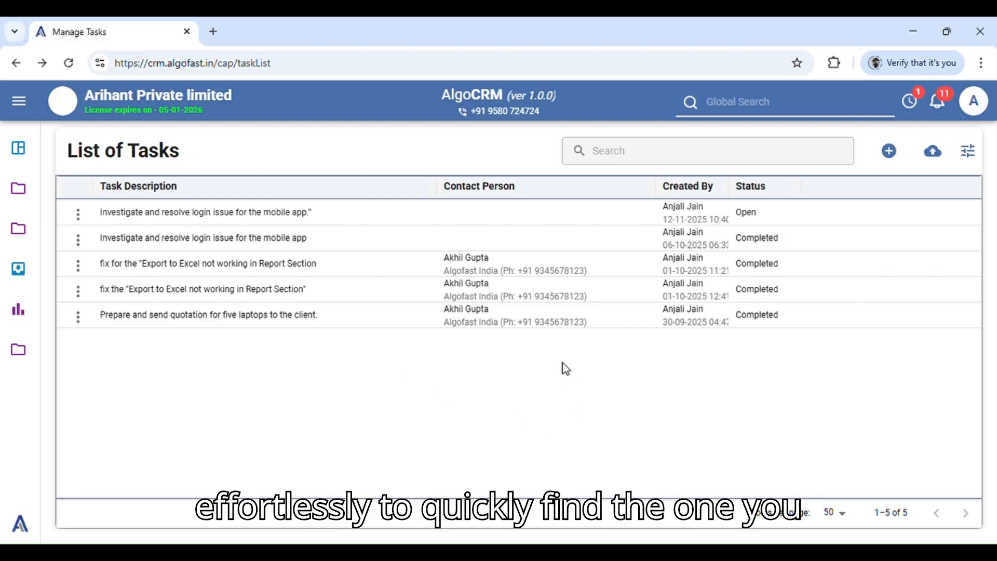
Sort the task list by Task Description in ascending and descending order and clear the sorting
left_click(701, 158)
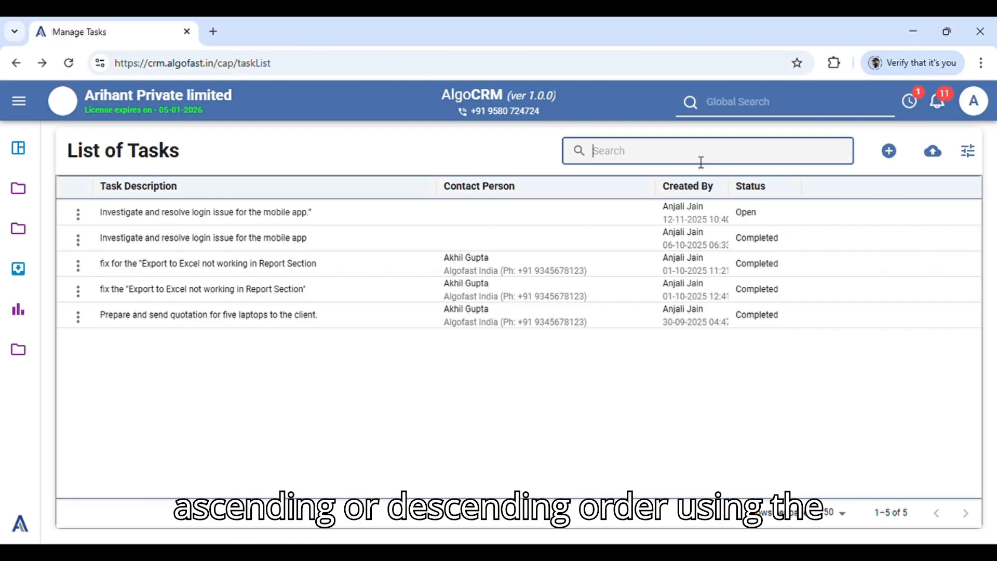
left_click(422, 188)
left_click(421, 188)
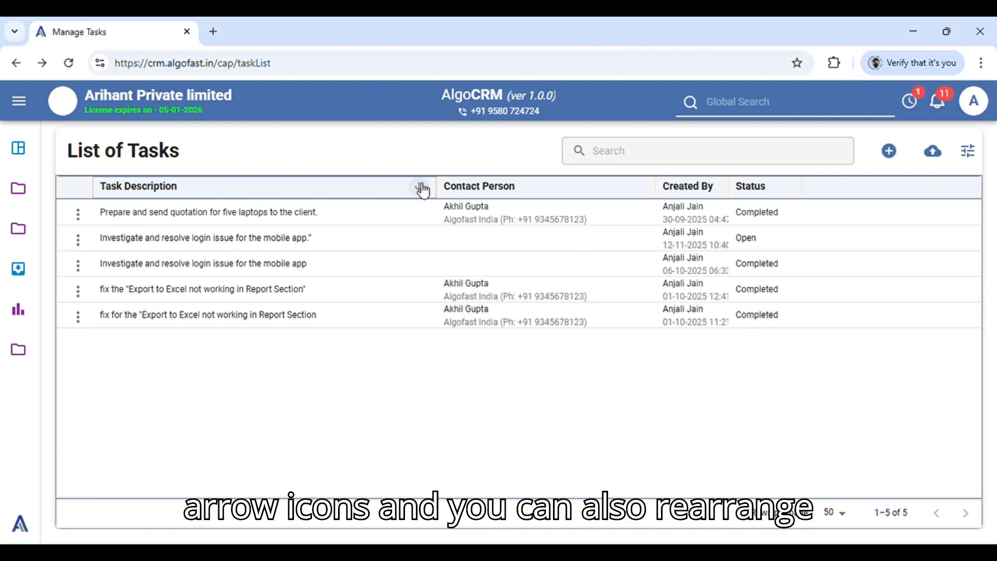
left_click(422, 188)
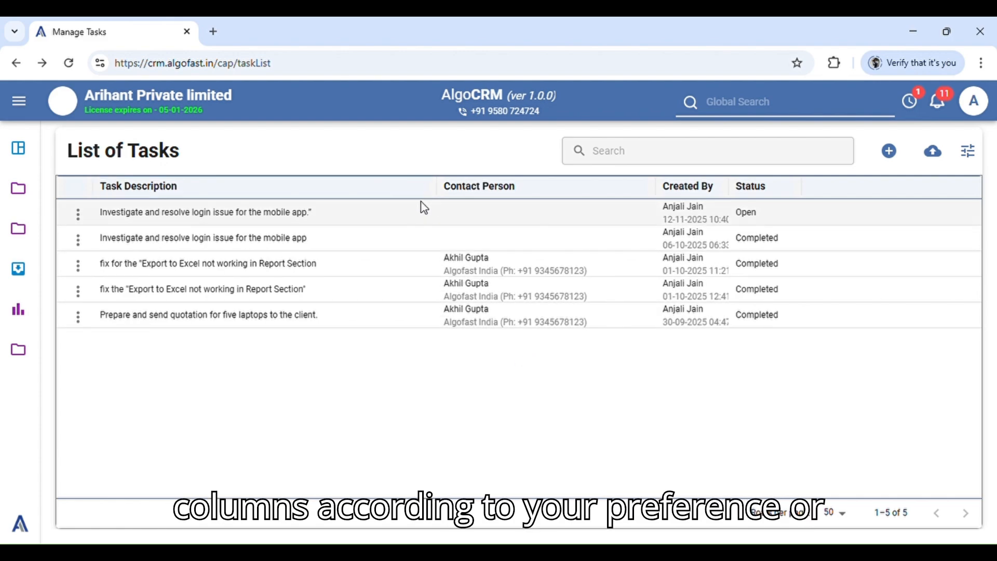
Narrow the Task Description column and show the Action Due Date column in the task list
left_click_drag(438, 186, 372, 190)
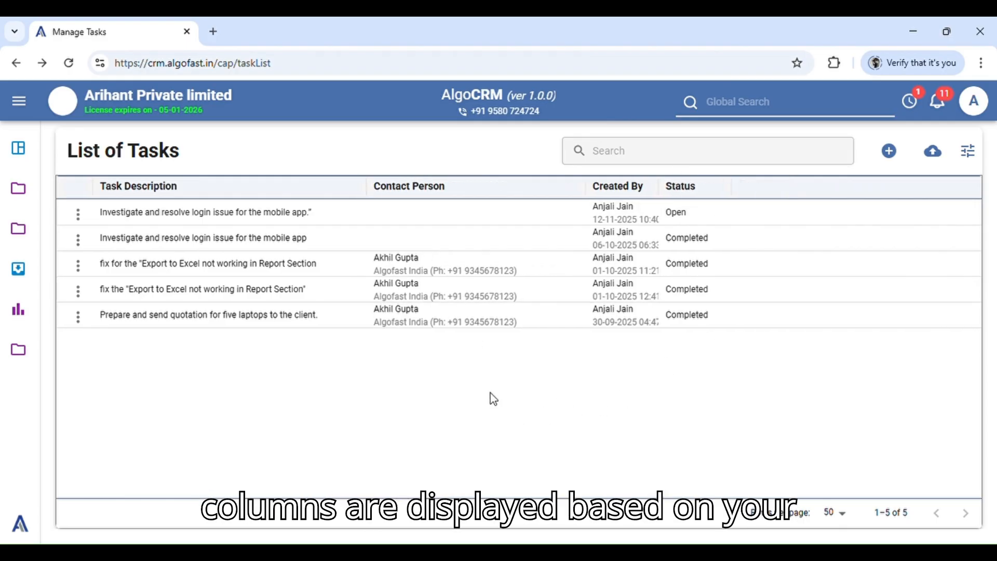
left_click(969, 152)
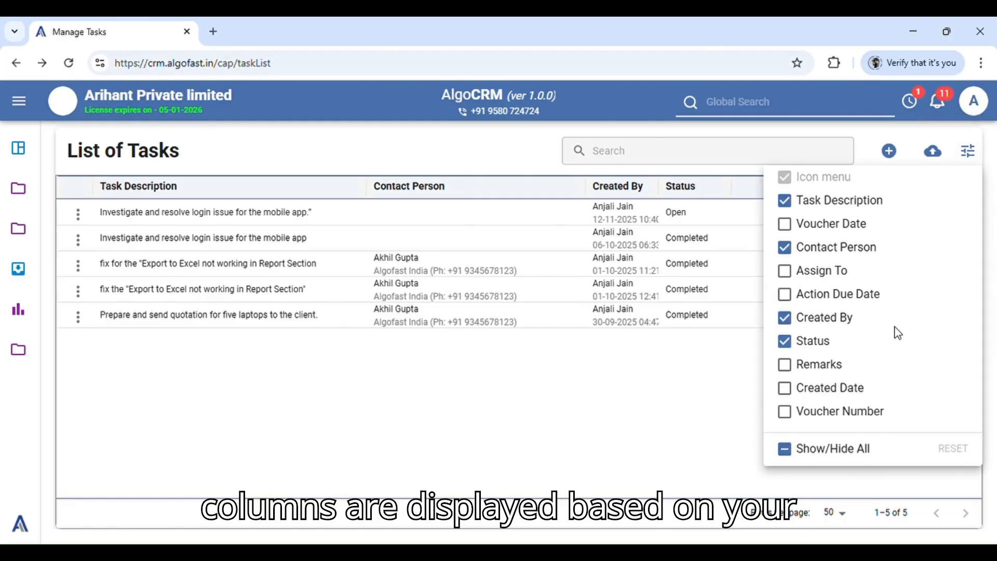
left_click(784, 294)
left_click(743, 367)
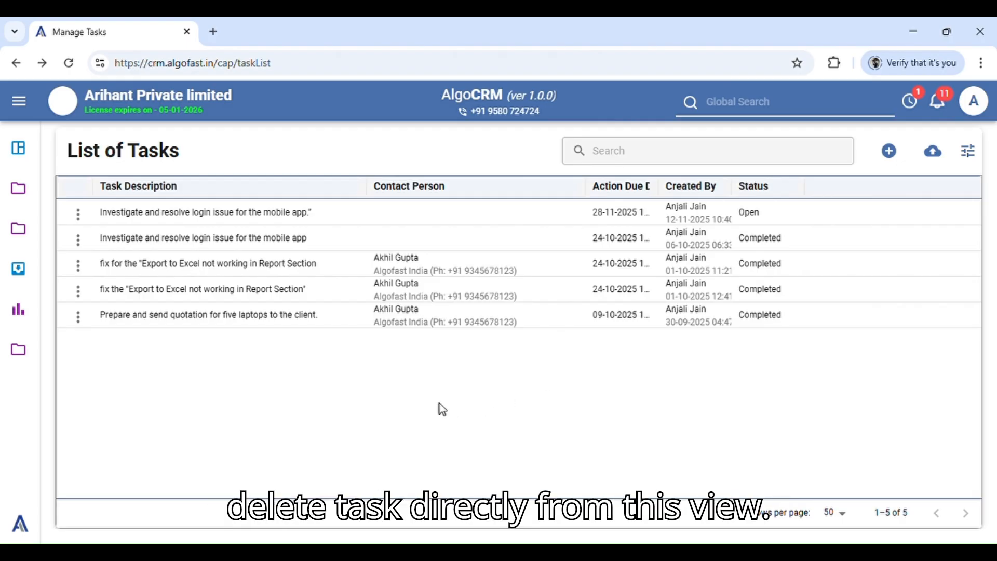
Review the actions offered for the second task and the rows-per-page options, keeping 50 rows
left_click(79, 239)
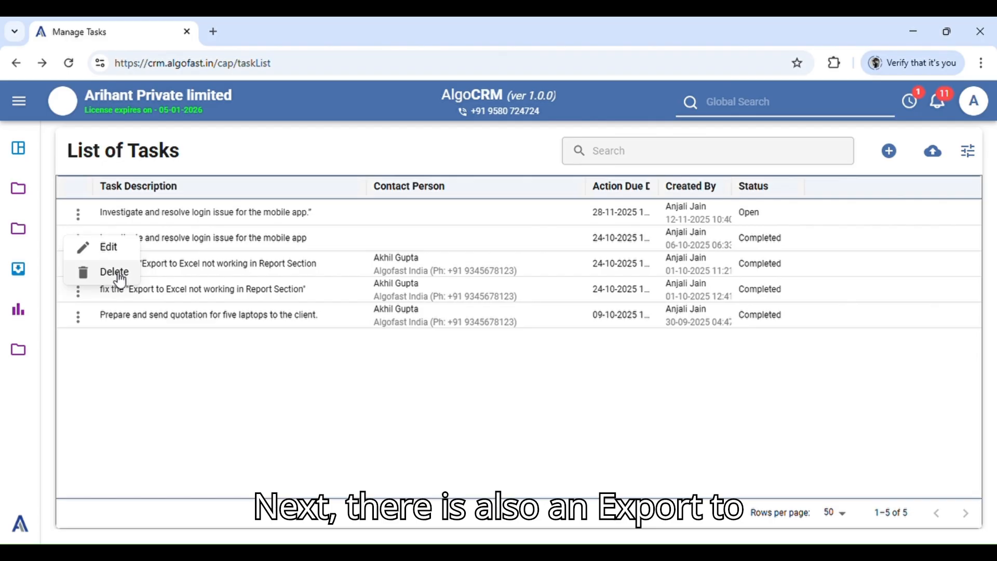
left_click(520, 391)
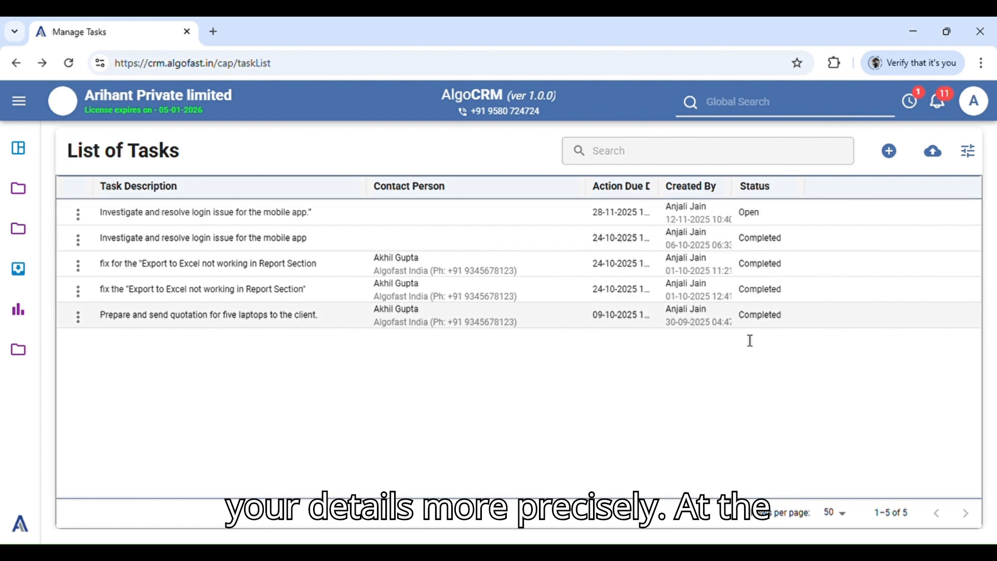
left_click(837, 514)
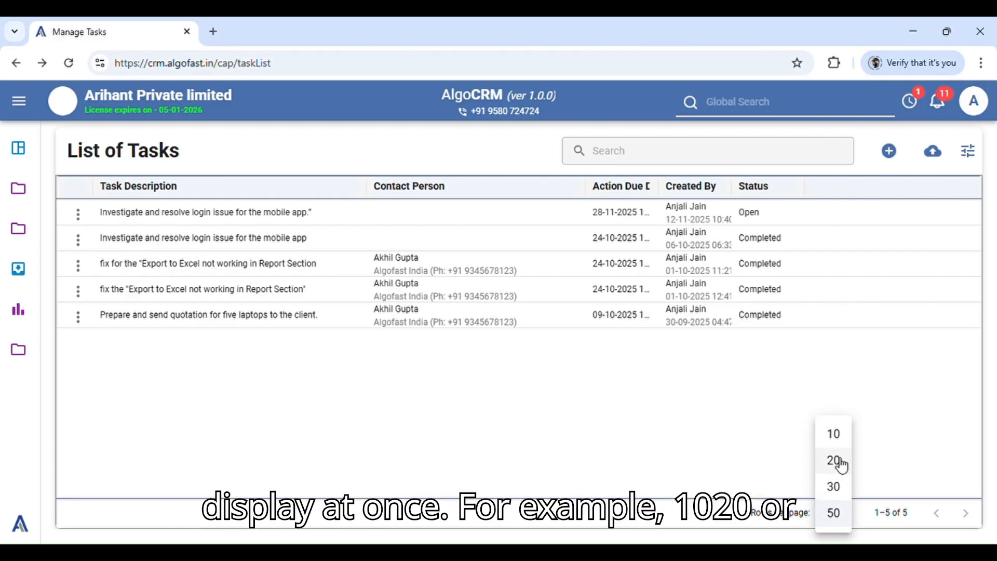
left_click(837, 527)
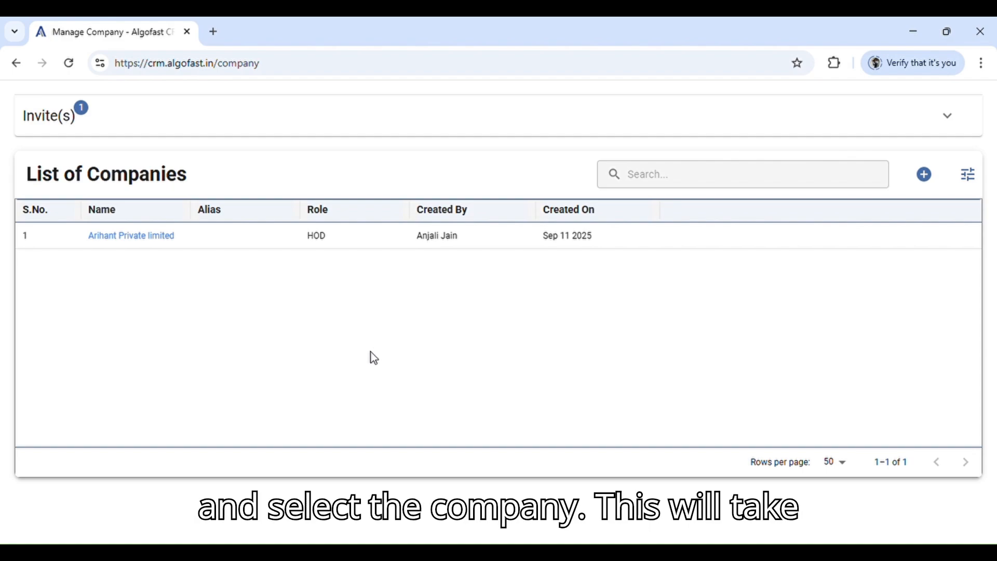
In the assigned executive's account, open Arihant Private limited and go to the list of tasks
left_click(165, 238)
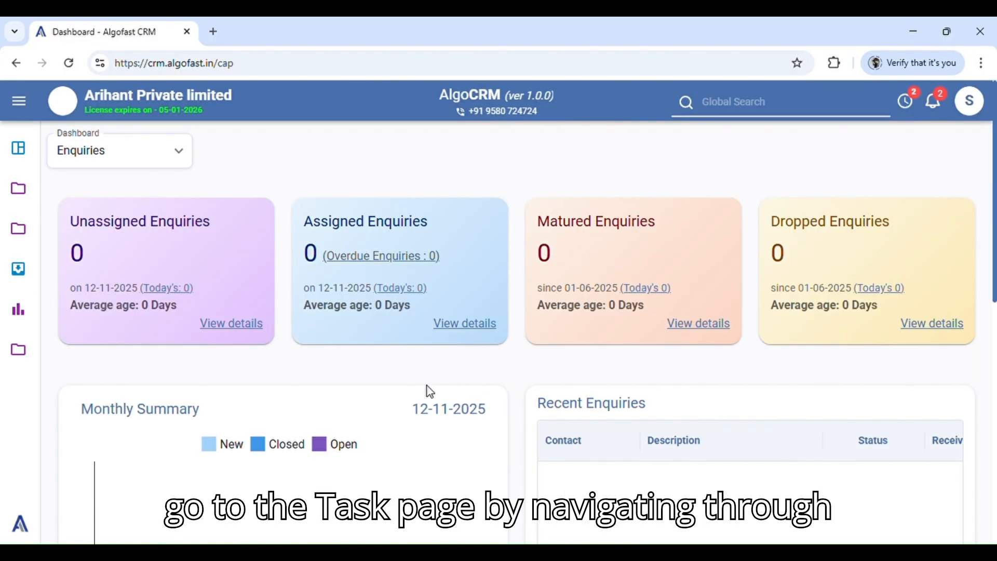
left_click(18, 188)
left_click(96, 277)
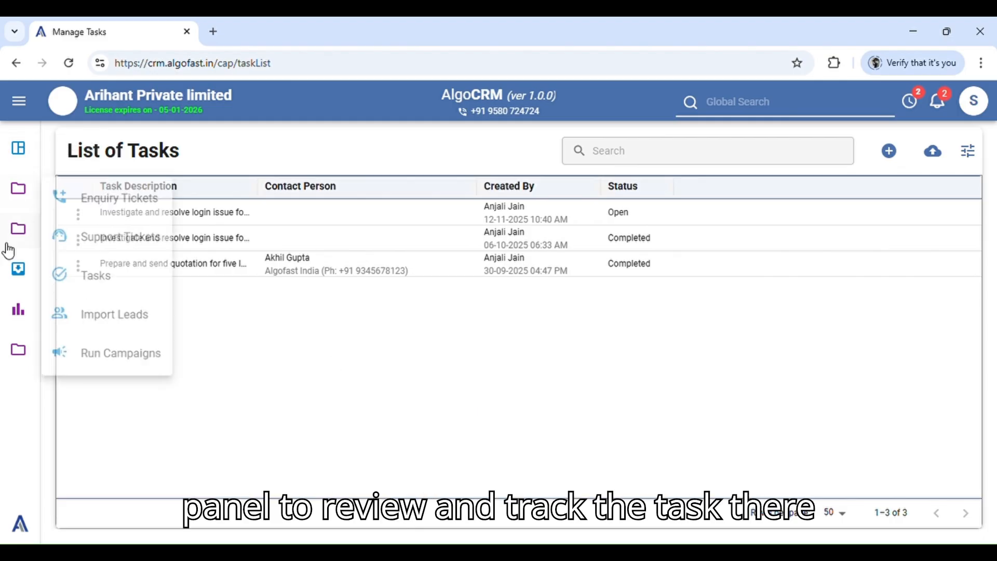
Show the tasks in Call Explorer, filter them to Assigned, and select the open task created on 12-11-2025
left_click(9, 273)
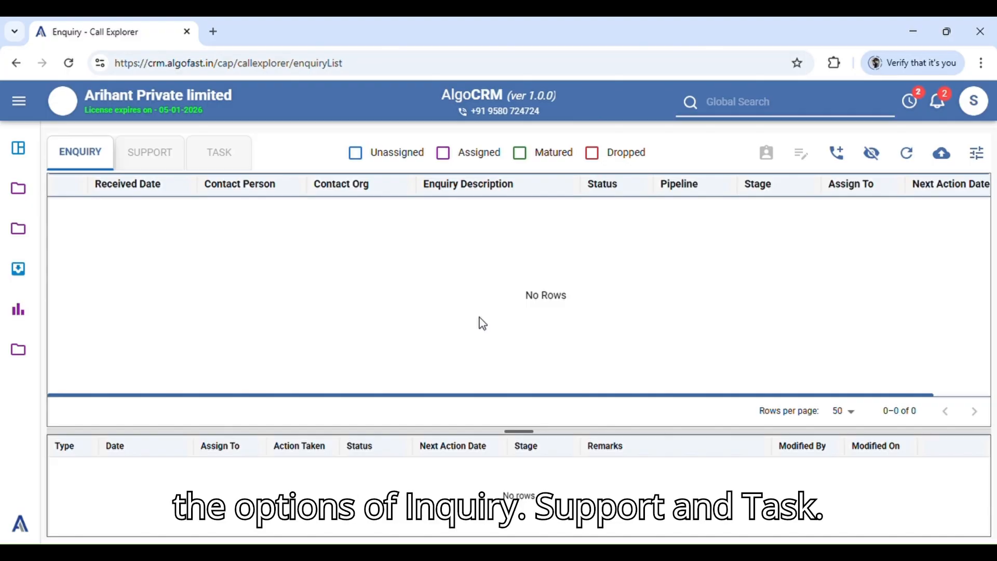
left_click(223, 150)
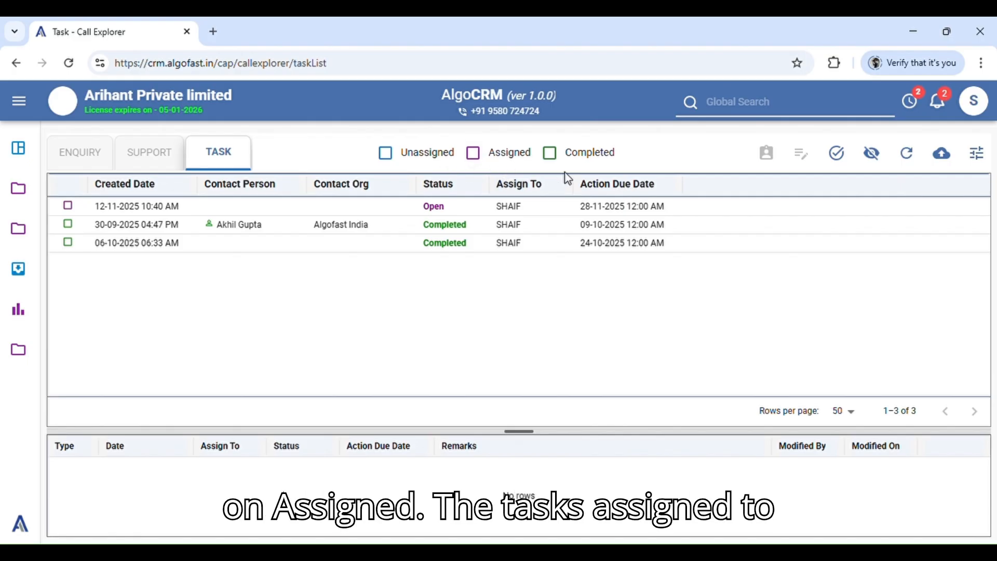
left_click(511, 206)
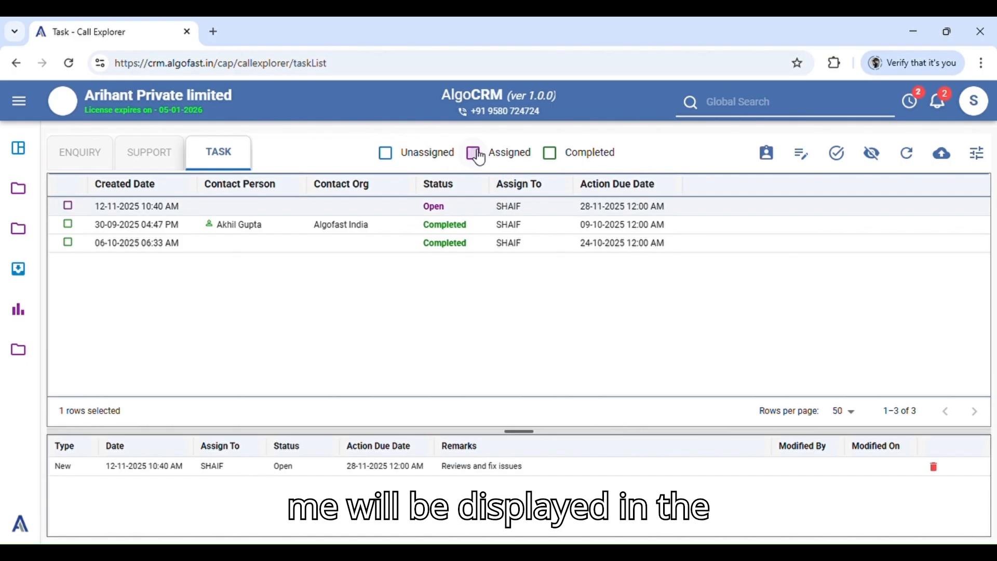
left_click(476, 154)
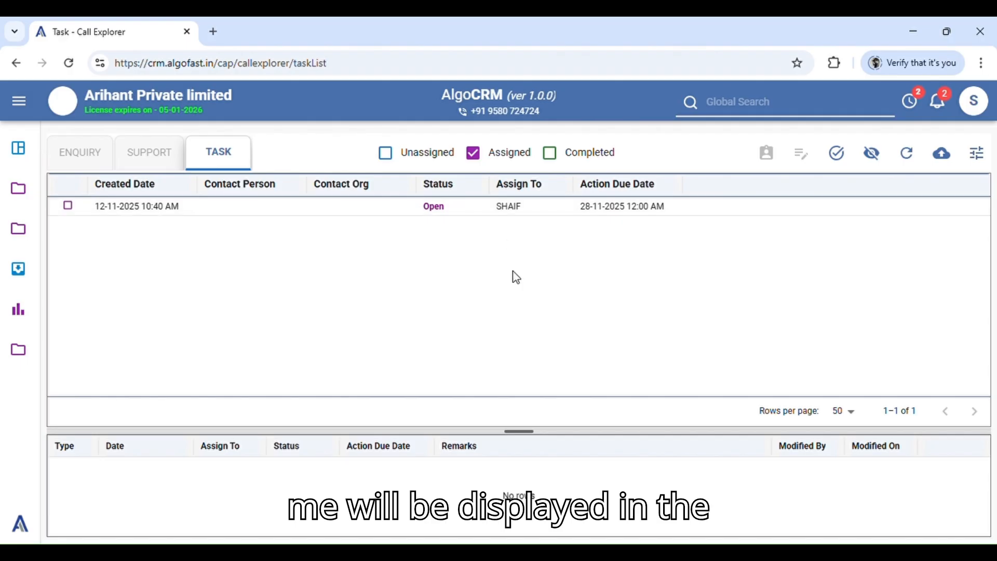
left_click(512, 206)
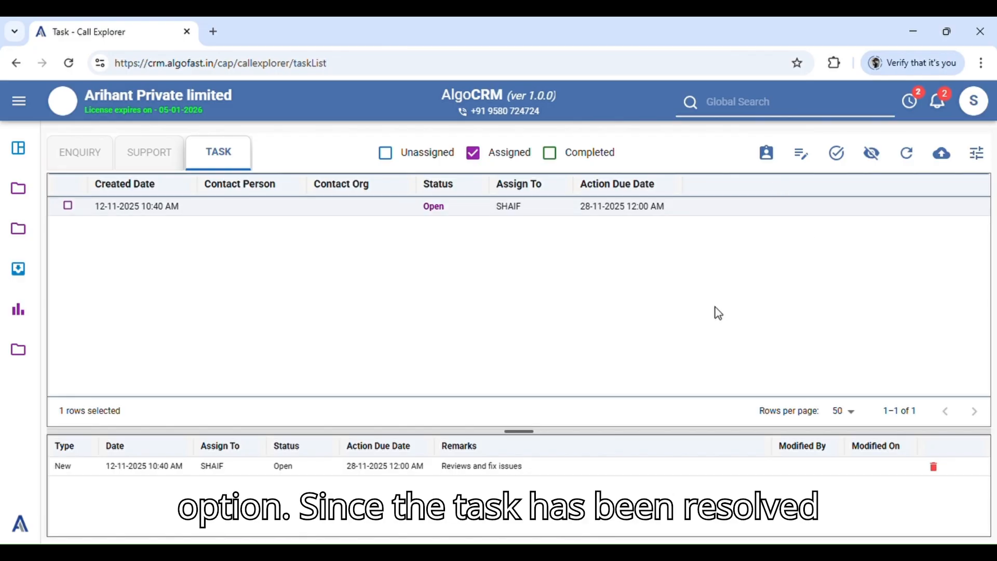
Update the selected task's status to Completed with the remark "Issue resolved for Mobile CRM login" and submit it
left_click(802, 155)
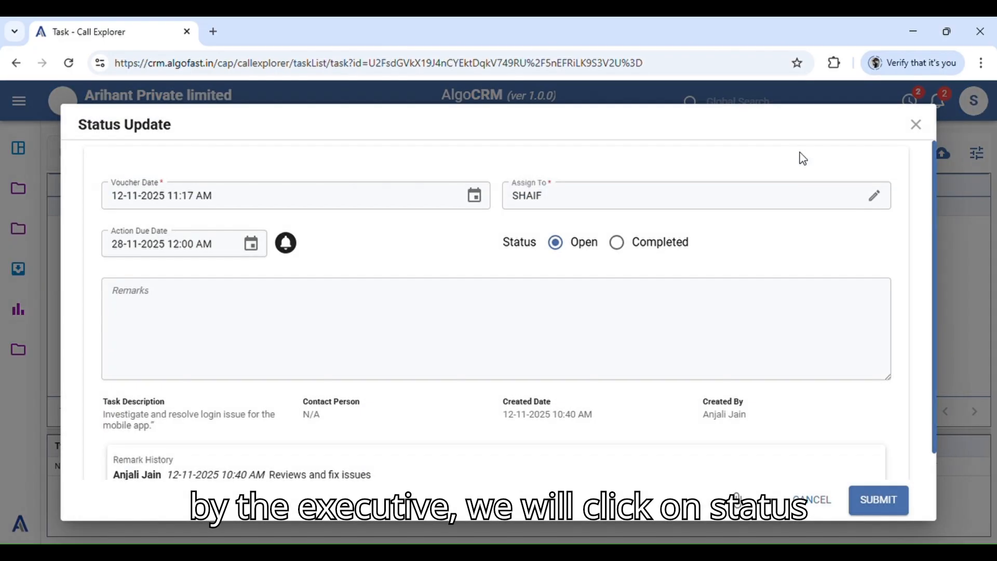
left_click(296, 315)
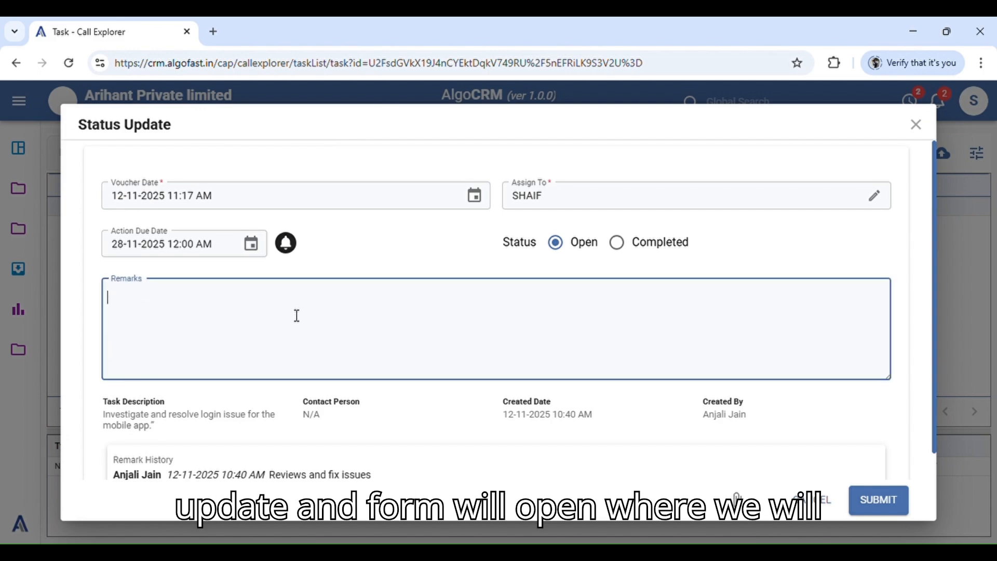
left_click(618, 242)
left_click(330, 342)
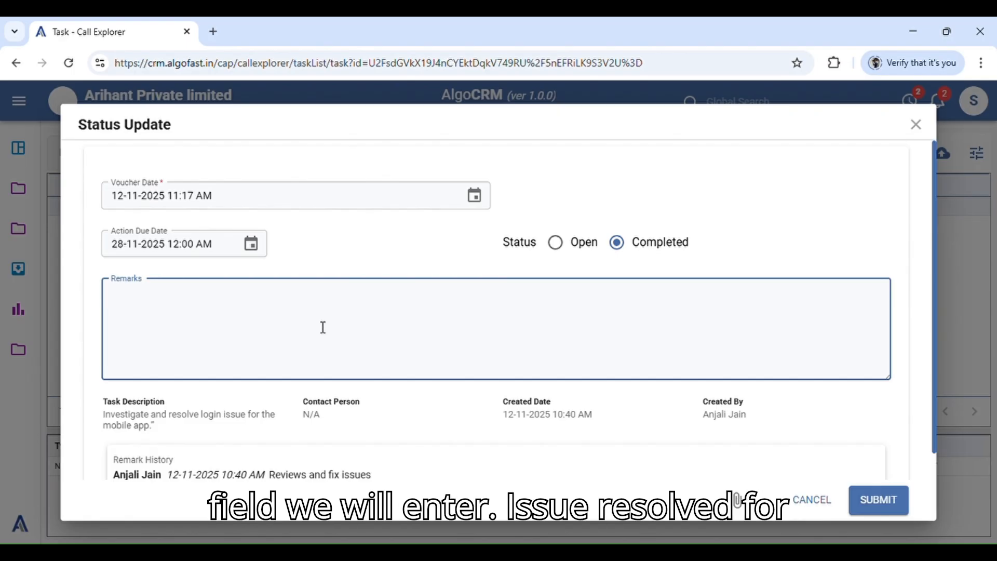
type("Issue resolved for Mobile CRM login")
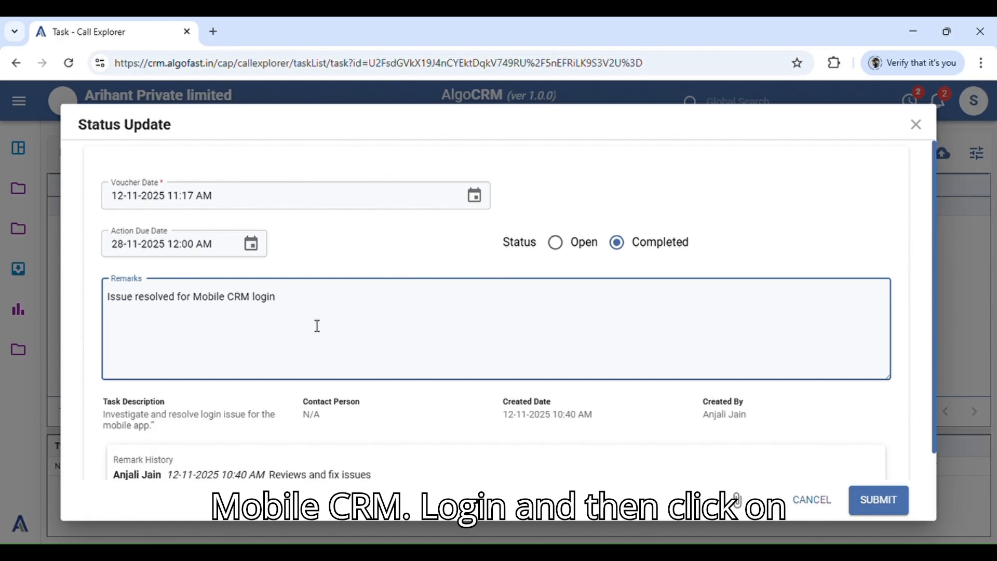
left_click(878, 507)
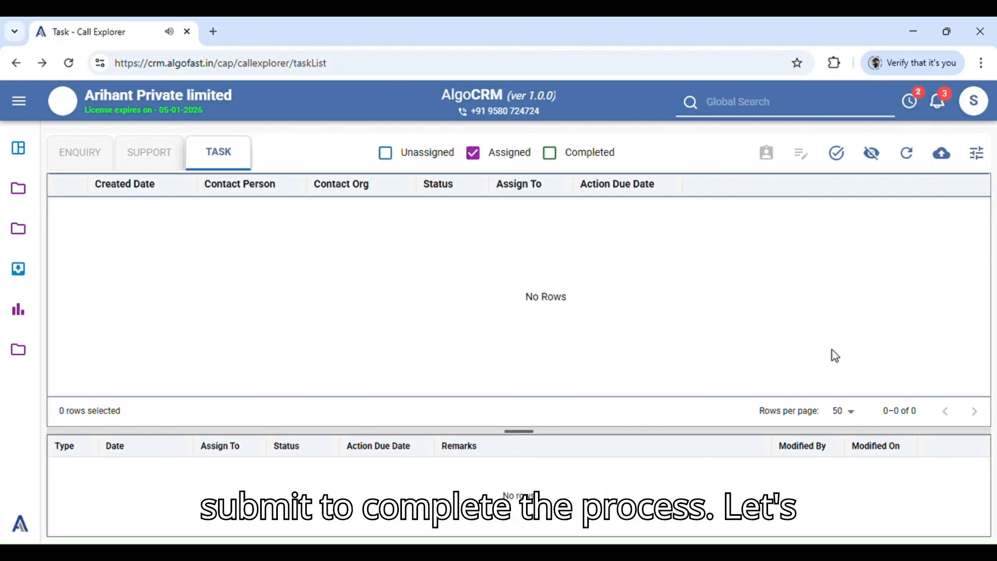
Clear the Assigned filter and review the New and Status Update entries of the completed task created on 30-09-2025
left_click(481, 158)
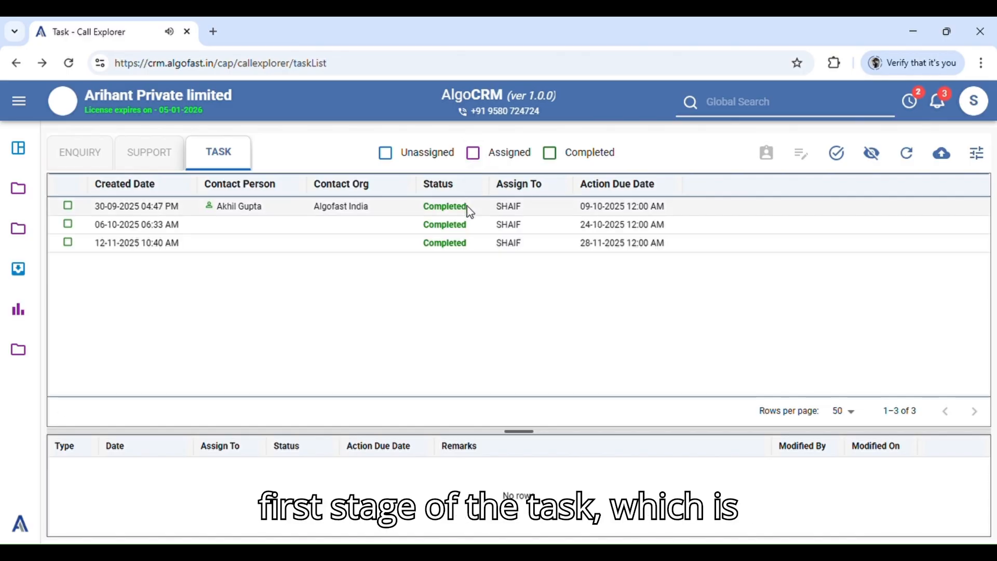
left_click(468, 210)
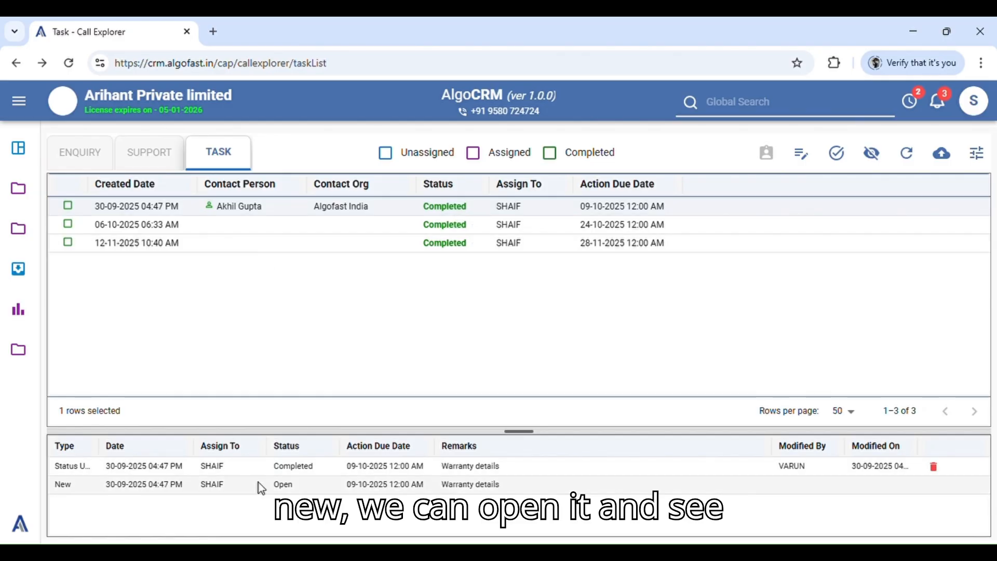
double_click(389, 485)
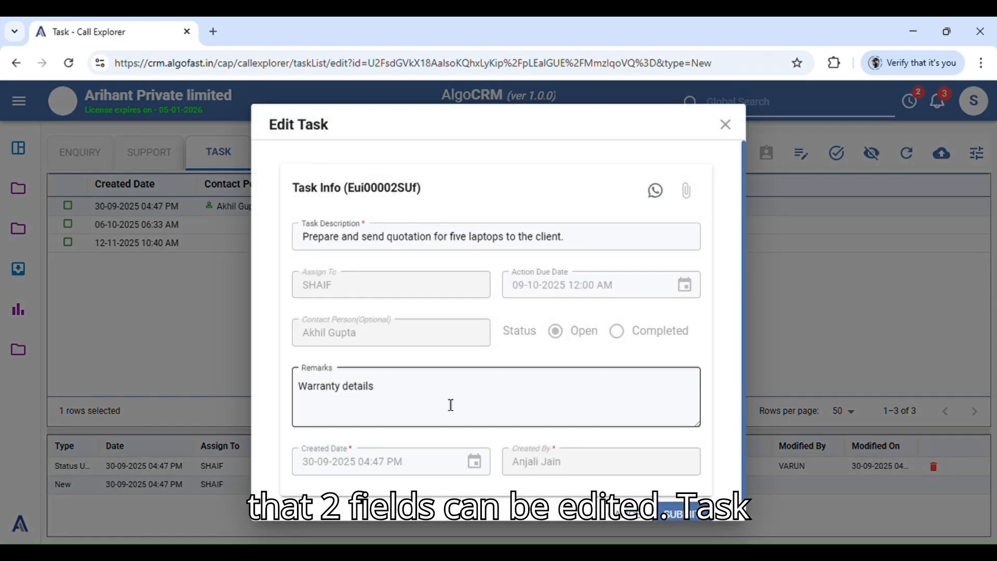
scroll(449, 405, "down", 1)
scroll(485, 329, "up", 1)
left_click(725, 124)
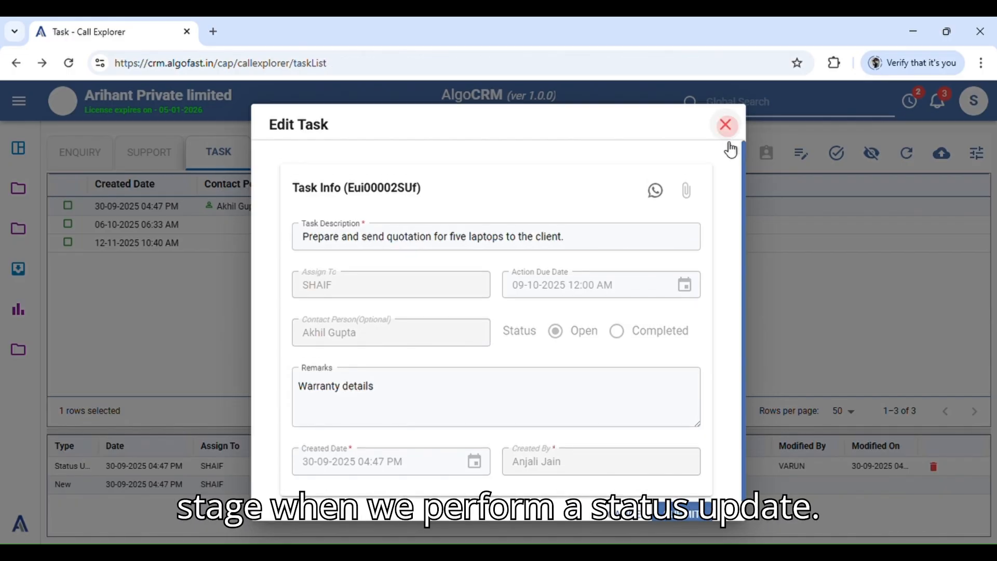
double_click(440, 467)
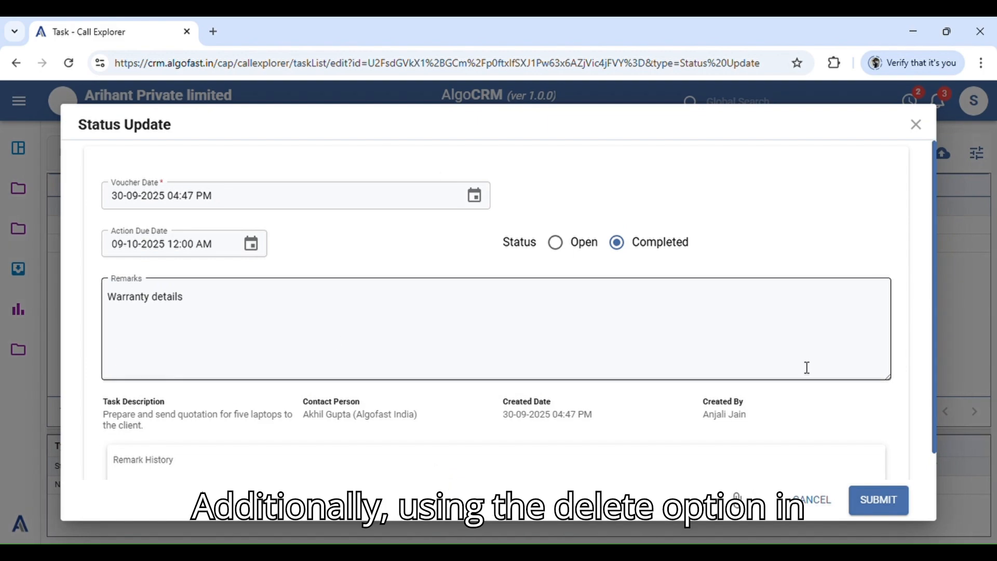
left_click(918, 129)
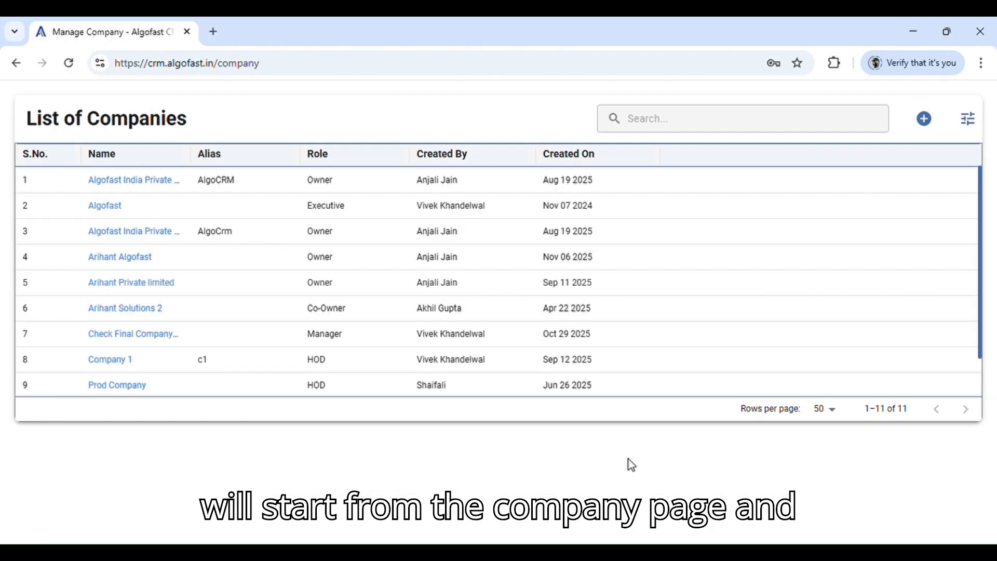
In the company owner's account, open Arihant Private limited and view the history of the 12-11-2025 task among Call Explorer's completed tasks
left_click(164, 286)
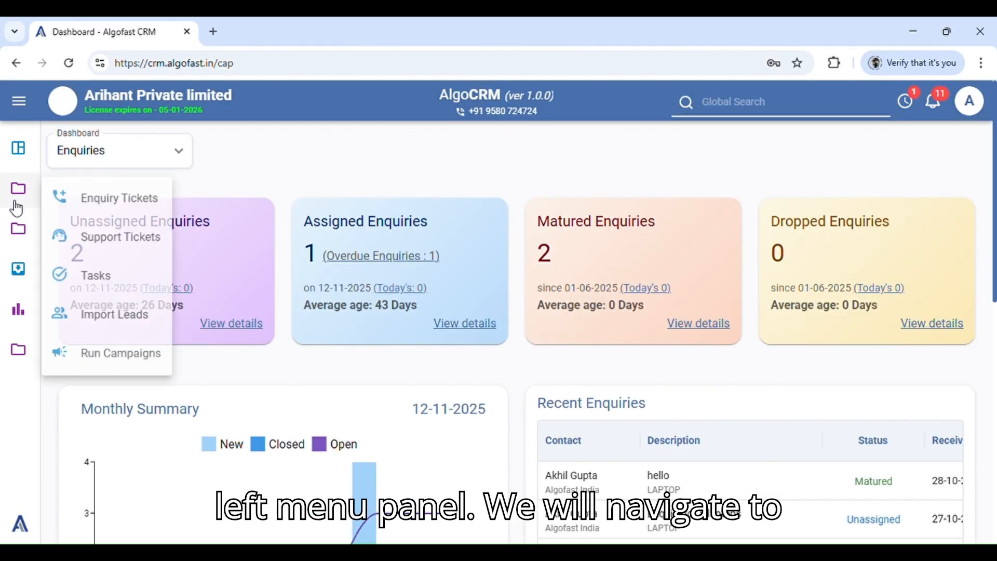
left_click(19, 270)
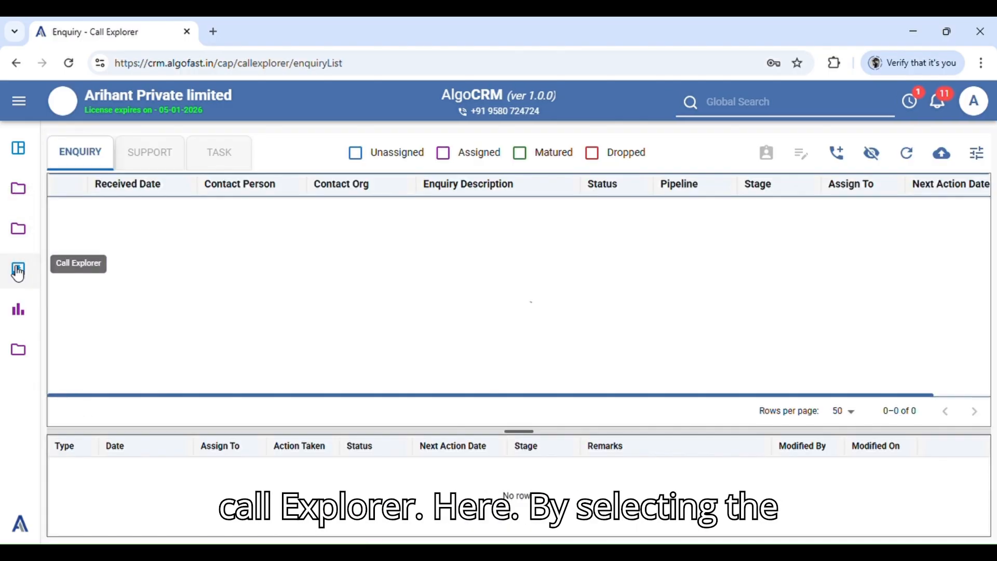
left_click(227, 162)
left_click(550, 153)
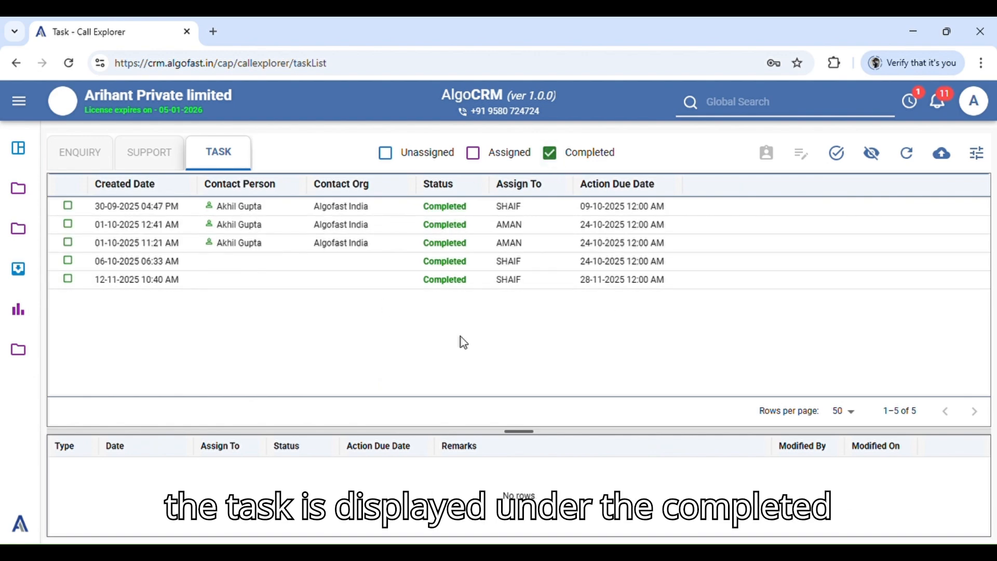
left_click(495, 285)
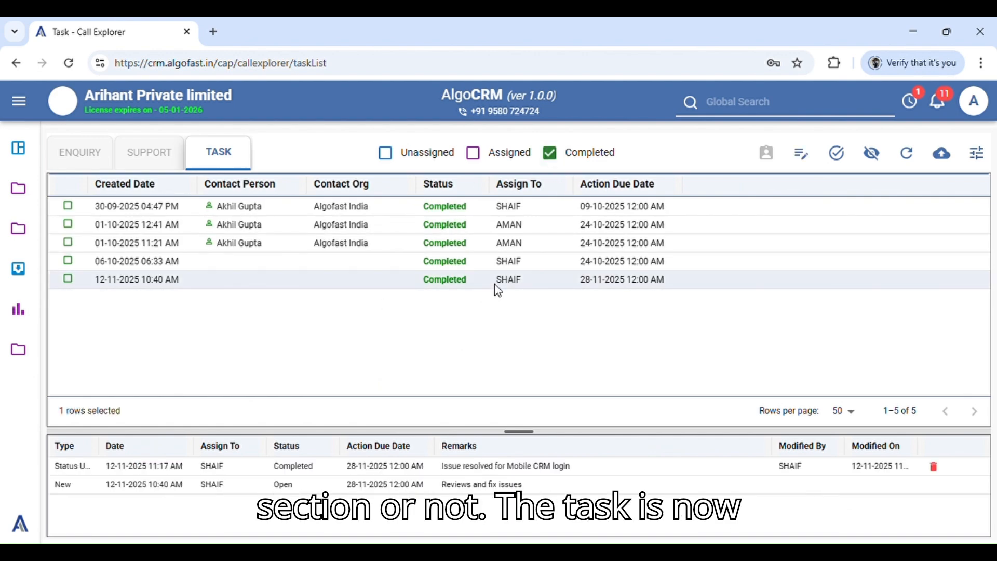